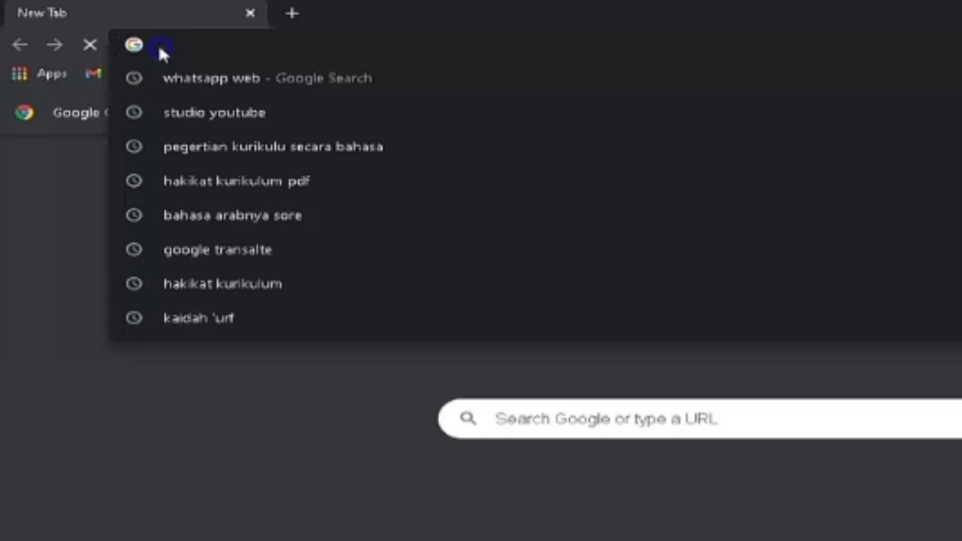
Go to arabic.seu.edu.sa by typing 'arabi' in the address bar and accepting the suggestion
{"action": "type", "text": "arabic.seu.edu.sa"}
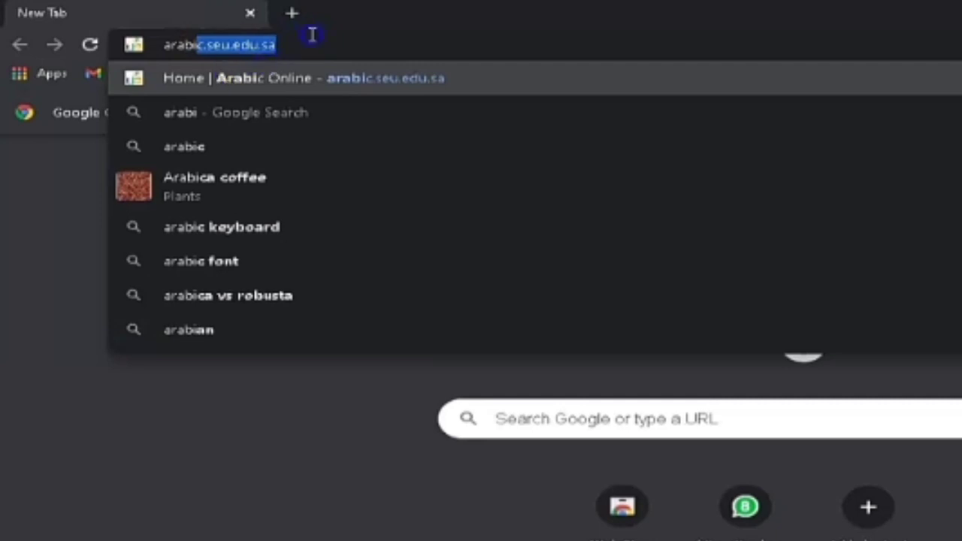
{"action": "key", "text": "Return"}
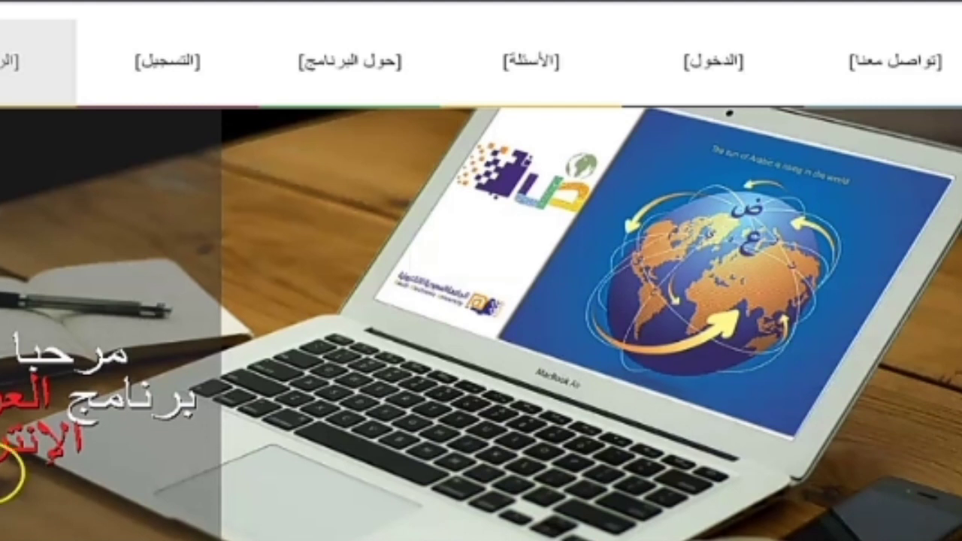
Open the التسجيل (Registration) page from the site's top navigation bar
{"action": "left_click", "coordinate": [171, 73]}
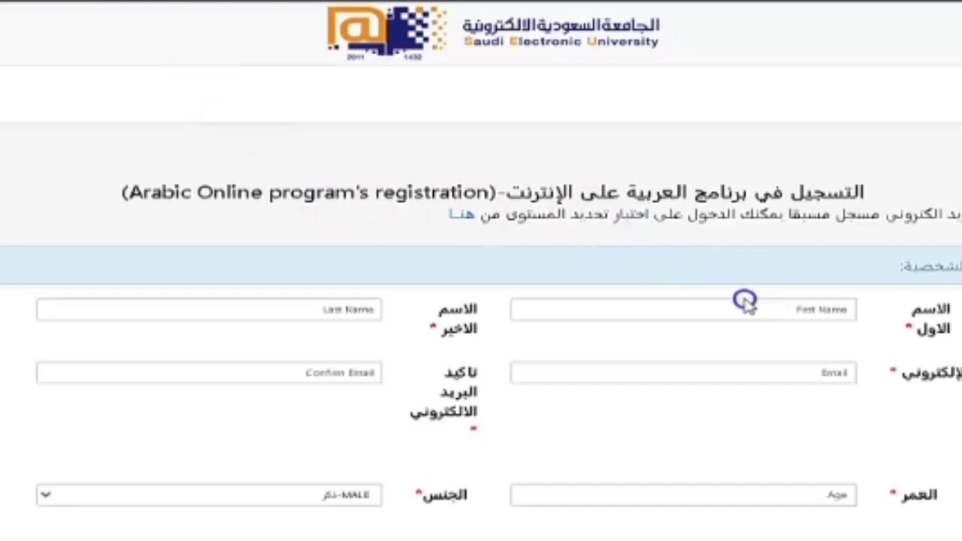
Autofill the first name, last name, e-mail and e-mail confirmation fields from saved entries
{"action": "left_click", "coordinate": [822, 310]}
{"action": "left_click", "coordinate": [763, 331]}
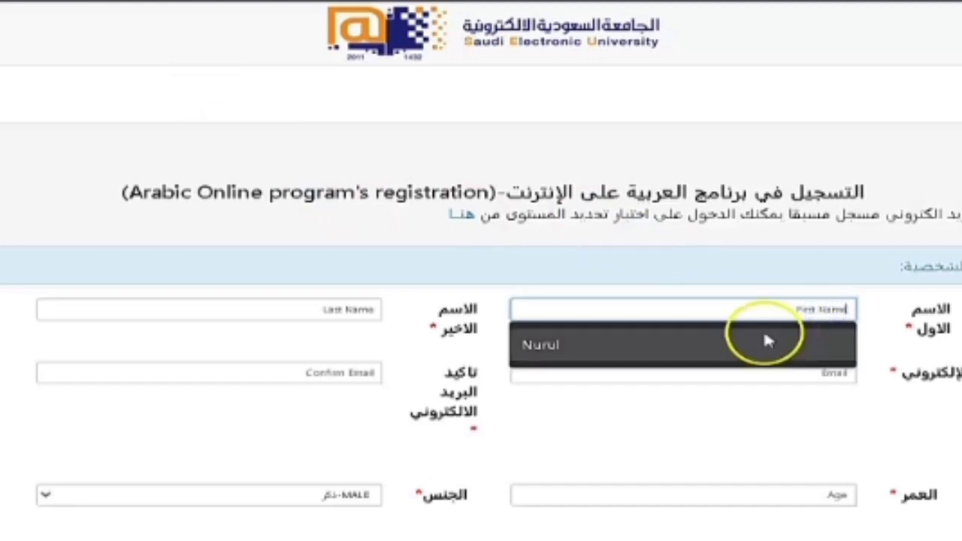
{"action": "left_click", "coordinate": [327, 314]}
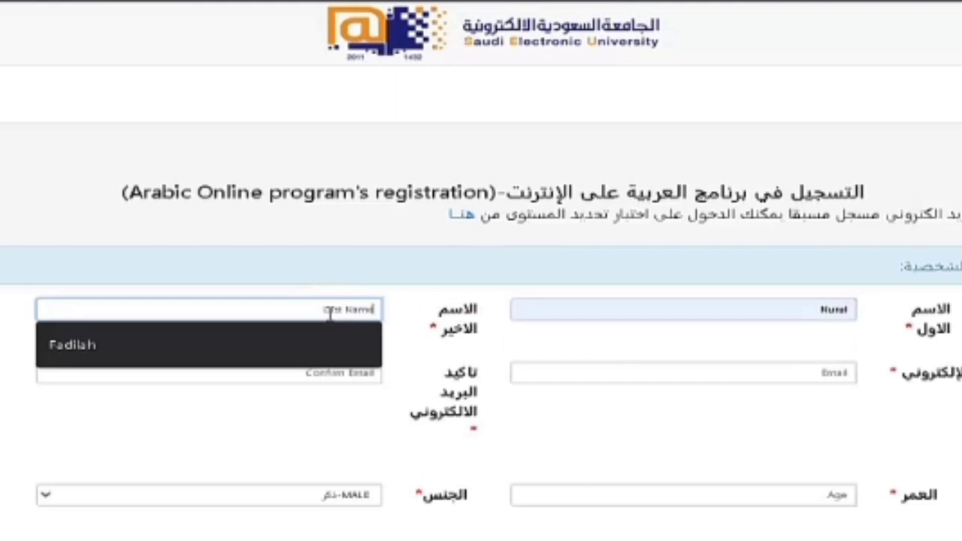
{"action": "left_click", "coordinate": [109, 354]}
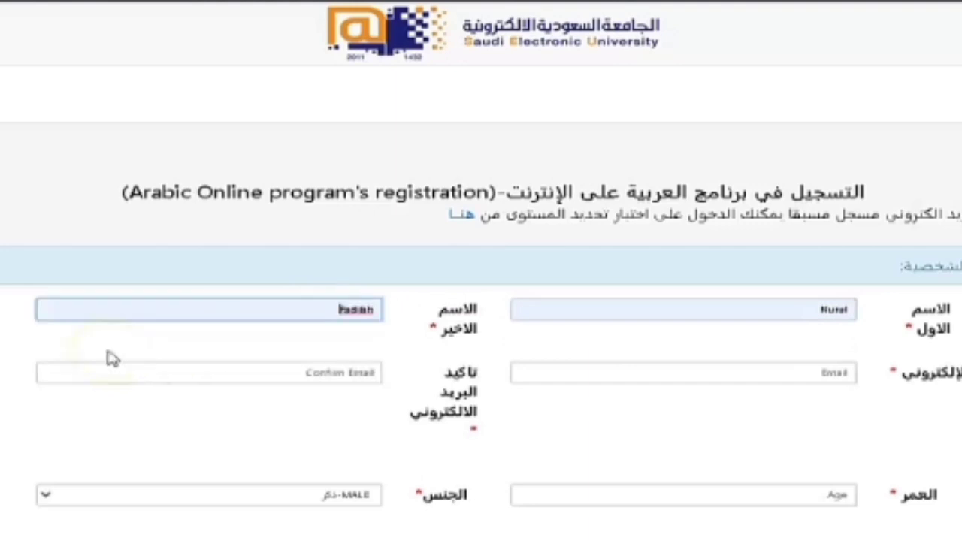
{"action": "left_click", "coordinate": [755, 364]}
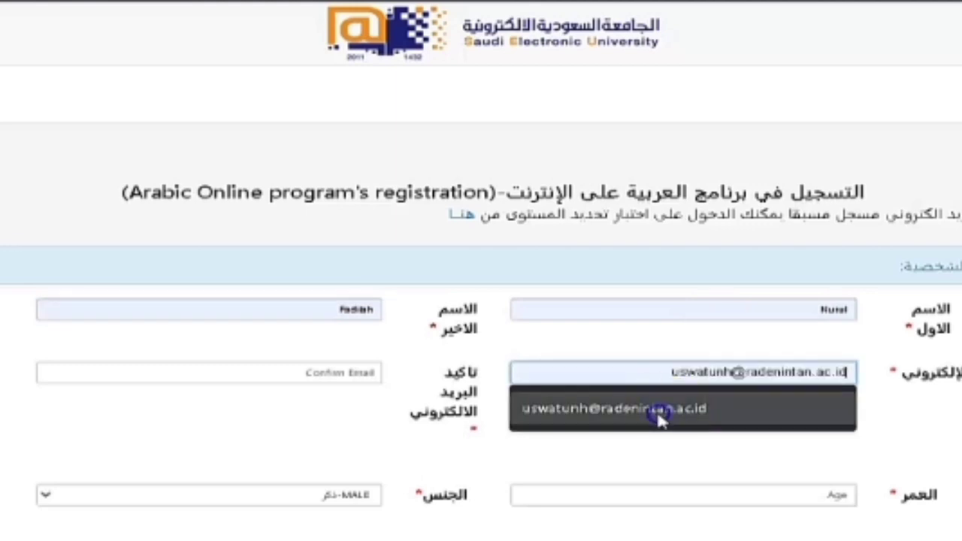
{"action": "left_click", "coordinate": [660, 418]}
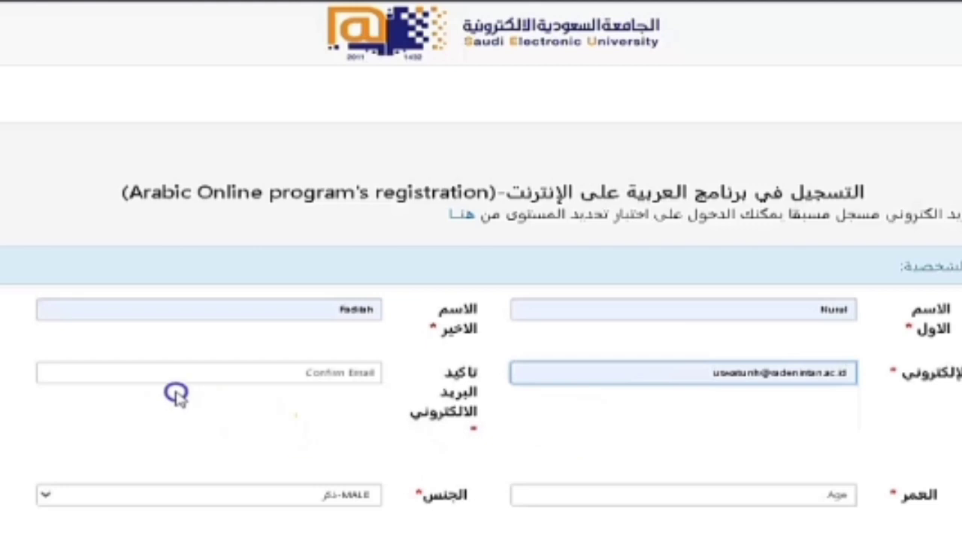
{"action": "left_click", "coordinate": [291, 374]}
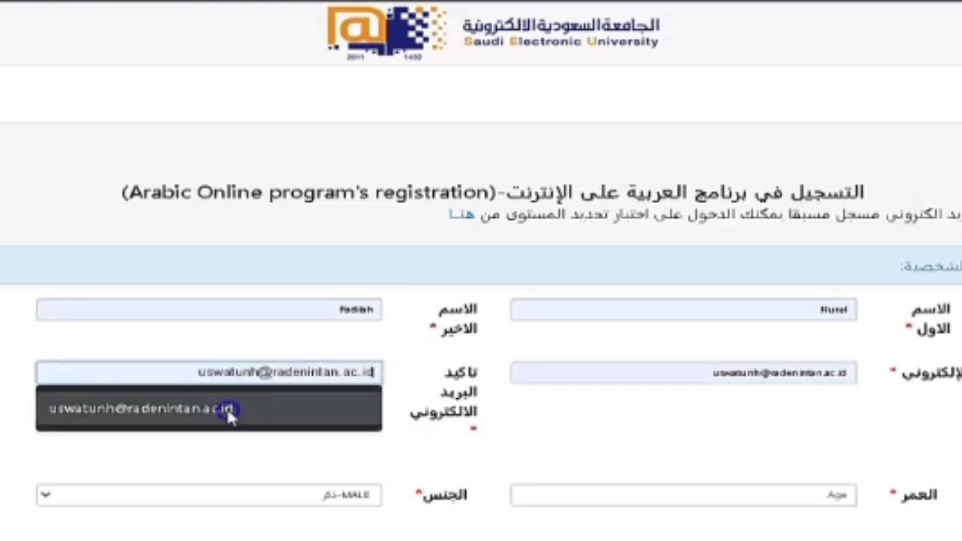
{"action": "left_click", "coordinate": [228, 409]}
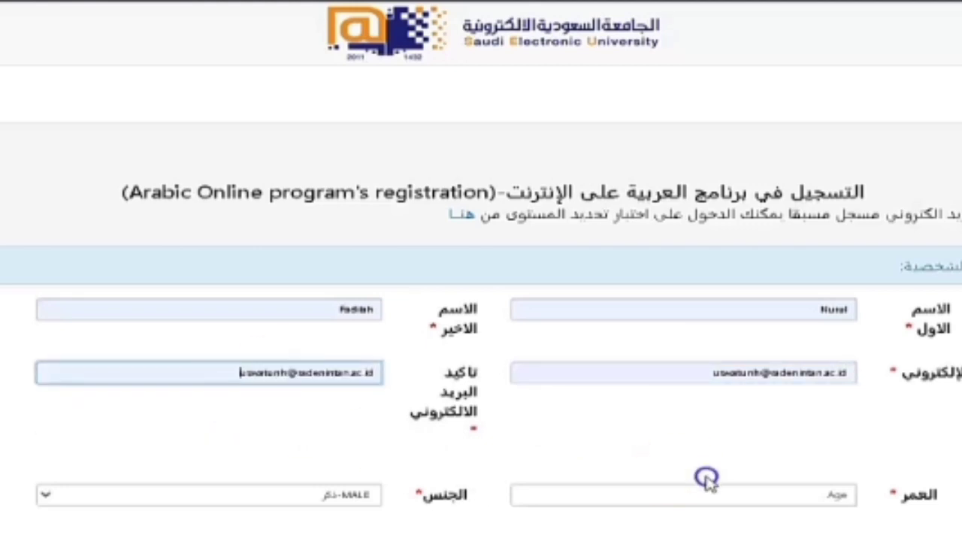
Set the age to 24 and the gender to FEMALE
{"action": "left_click", "coordinate": [732, 494]}
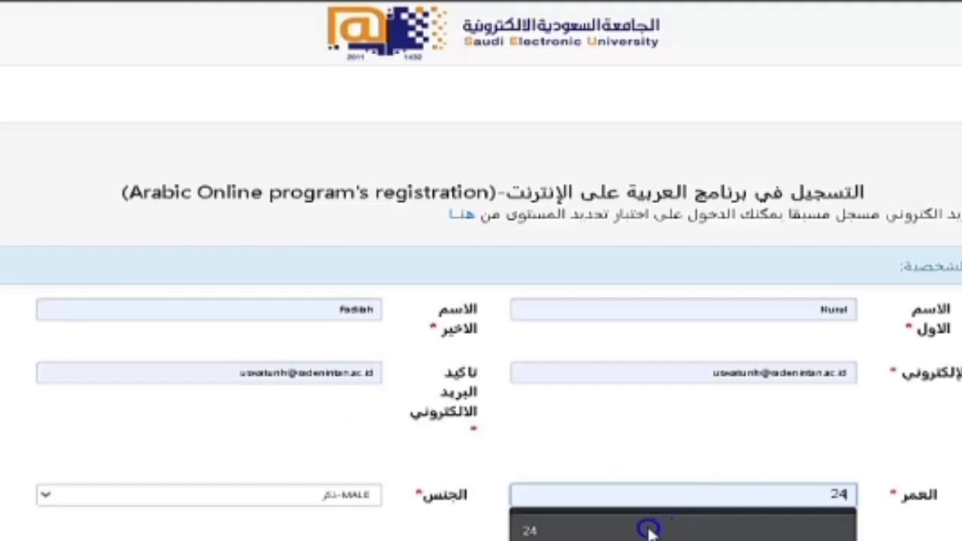
{"action": "left_click", "coordinate": [645, 528]}
{"action": "left_click", "coordinate": [346, 493]}
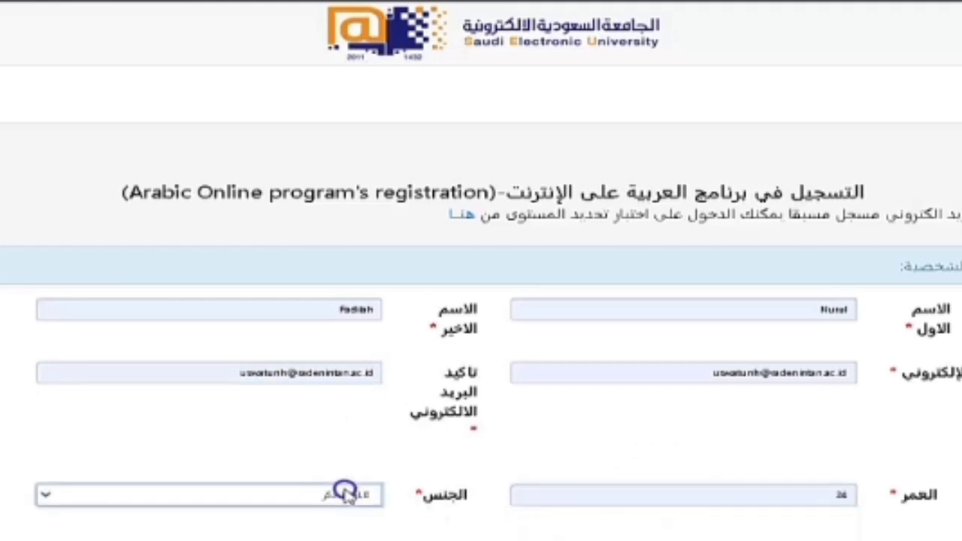
{"action": "left_click", "coordinate": [345, 525]}
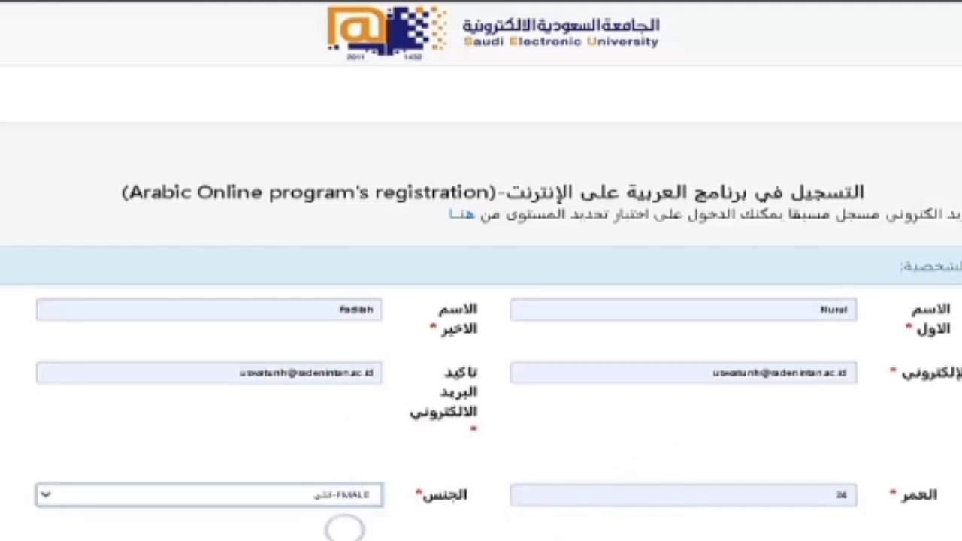
Choose Indonesian as the native language and Indonesia as the country
{"action": "scroll", "coordinate": [482, 271], "scroll_direction": "down", "scroll_amount": 3}
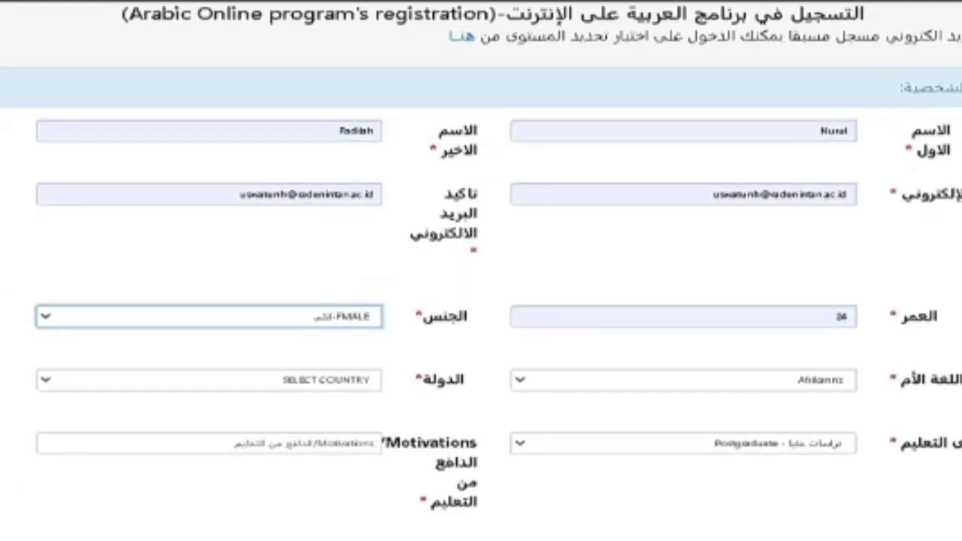
{"action": "left_click", "coordinate": [827, 381]}
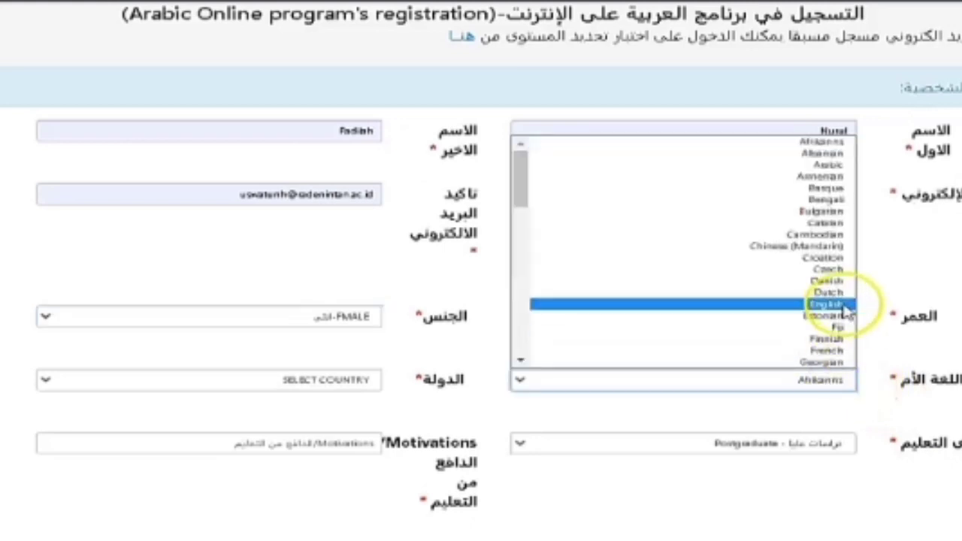
{"action": "key", "text": "Down"}
{"action": "key", "text": "Down"}
{"action": "key", "text": "Down"}
{"action": "key", "text": "Down"}
{"action": "key", "text": "Down"}
{"action": "key", "text": "Down"}
{"action": "key", "text": "Down"}
{"action": "key", "text": "Down"}
{"action": "key", "text": "Down"}
{"action": "key", "text": "Down"}
{"action": "key", "text": "Down"}
{"action": "key", "text": "Down"}
{"action": "key", "text": "Down"}
{"action": "key", "text": "Down"}
{"action": "key", "text": "Down"}
{"action": "key", "text": "Down"}
{"action": "key", "text": "Down"}
{"action": "key", "text": "Down"}
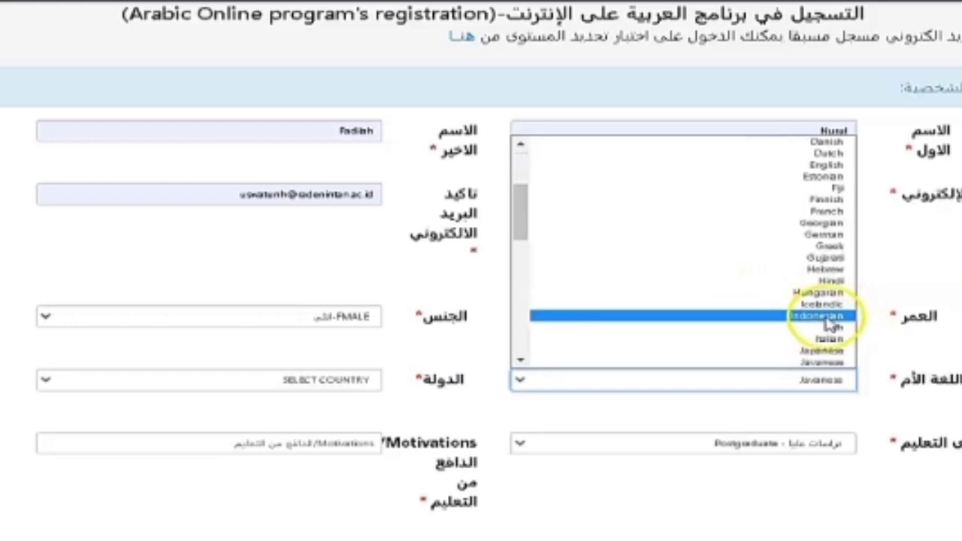
{"action": "left_click", "coordinate": [822, 316]}
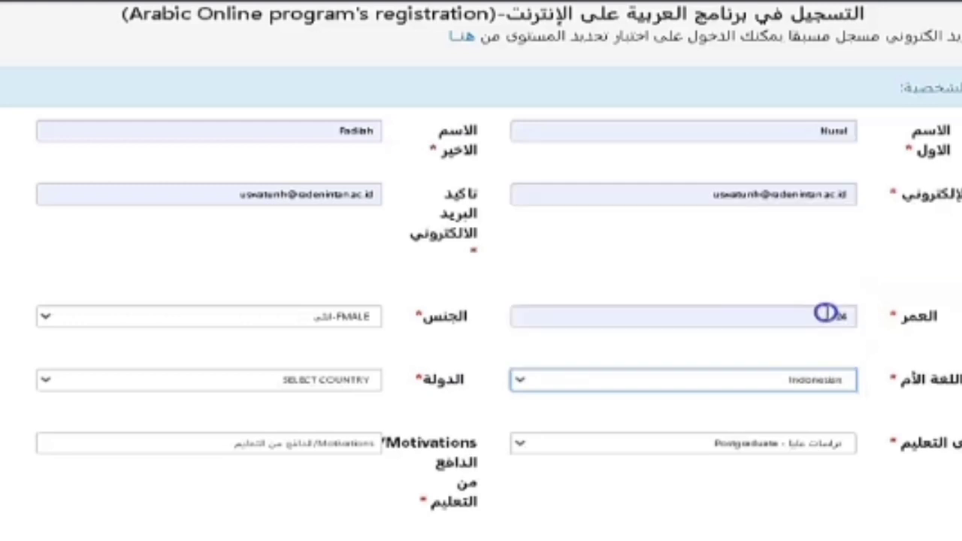
{"action": "left_click", "coordinate": [368, 379]}
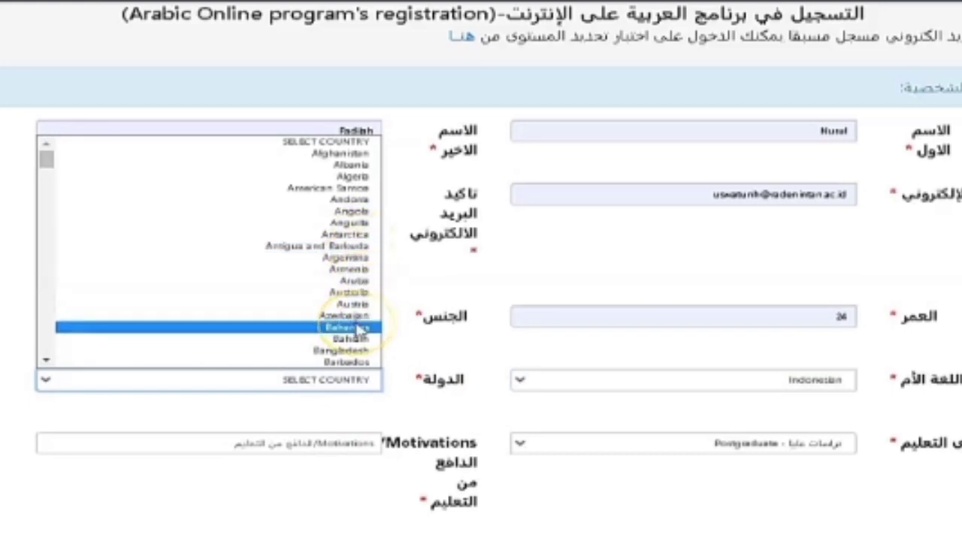
{"action": "key", "text": "Down"}
{"action": "key", "text": "Down"}
{"action": "key", "text": "Down"}
{"action": "key", "text": "Down"}
{"action": "key", "text": "Down"}
{"action": "key", "text": "Down"}
{"action": "key", "text": "Down"}
{"action": "key", "text": "Down"}
{"action": "key", "text": "Down"}
{"action": "key", "text": "Down"}
{"action": "key", "text": "Down"}
{"action": "key", "text": "Down"}
{"action": "key", "text": "Down"}
{"action": "key", "text": "Down"}
{"action": "key", "text": "Down"}
{"action": "key", "text": "Down"}
{"action": "key", "text": "Down"}
{"action": "key", "text": "Down"}
{"action": "key", "text": "Down"}
{"action": "key", "text": "Down"}
{"action": "key", "text": "Down"}
{"action": "key", "text": "Down"}
{"action": "key", "text": "Down"}
{"action": "key", "text": "Down"}
{"action": "key", "text": "Down"}
{"action": "key", "text": "Down"}
{"action": "key", "text": "Down"}
{"action": "key", "text": "Down"}
{"action": "key", "text": "Down"}
{"action": "key", "text": "Down"}
{"action": "key", "text": "Down"}
{"action": "key", "text": "Down"}
{"action": "key", "text": "Down"}
{"action": "key", "text": "Down"}
{"action": "key", "text": "Down"}
{"action": "key", "text": "Down"}
{"action": "key", "text": "Down"}
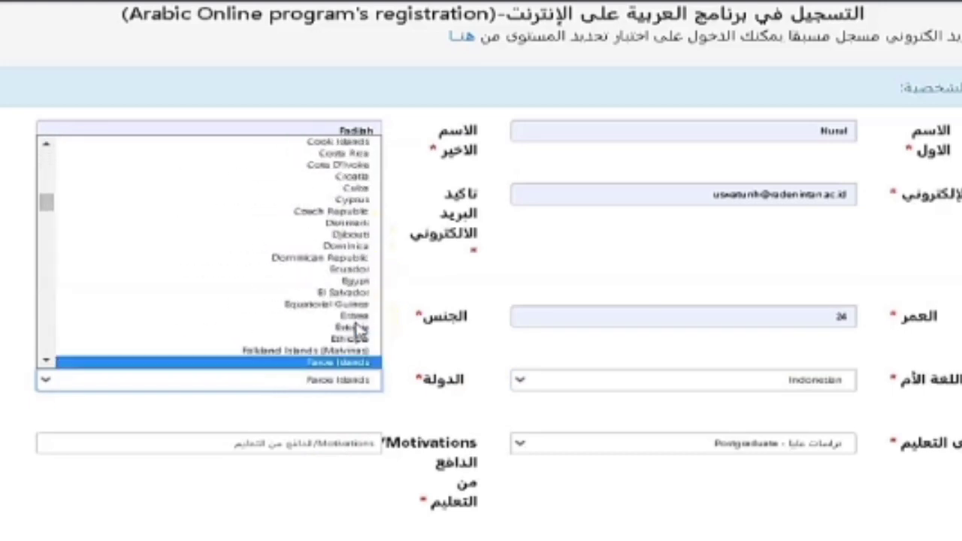
{"action": "key", "text": "Down"}
{"action": "key", "text": "Down"}
{"action": "key", "text": "Down"}
{"action": "key", "text": "Down"}
{"action": "key", "text": "Down"}
{"action": "key", "text": "Down"}
{"action": "key", "text": "Down"}
{"action": "key", "text": "Down"}
{"action": "key", "text": "Down"}
{"action": "key", "text": "Down"}
{"action": "key", "text": "Down"}
{"action": "key", "text": "Down"}
{"action": "key", "text": "Down"}
{"action": "key", "text": "Down"}
{"action": "key", "text": "Down"}
{"action": "key", "text": "Down"}
{"action": "key", "text": "Down"}
{"action": "key", "text": "Down"}
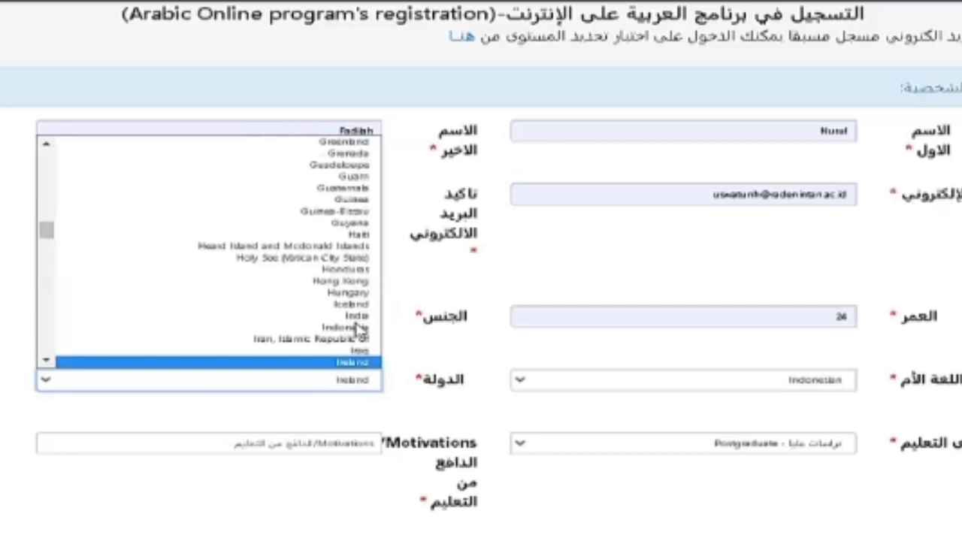
{"action": "left_click", "coordinate": [358, 327]}
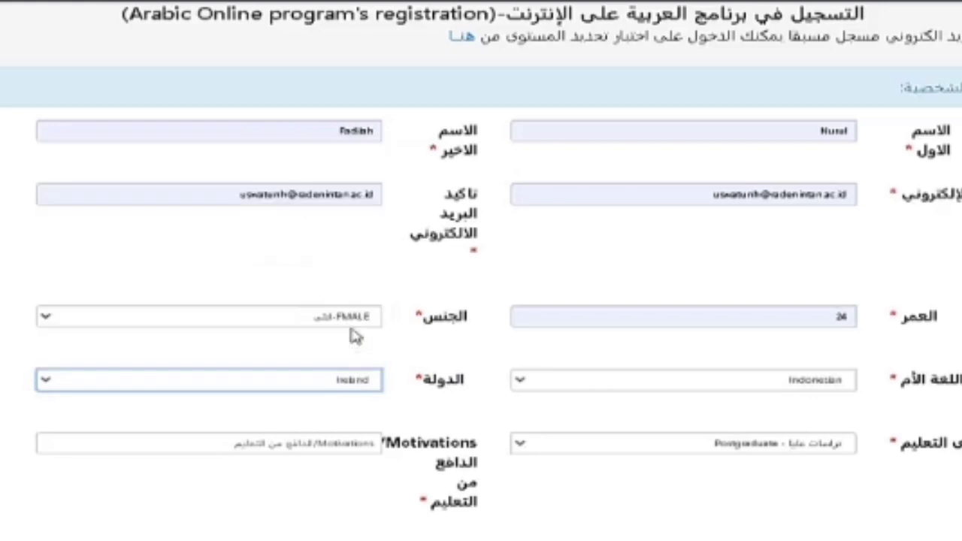
Set the education level to Undergraduate and autofill the learning motivation 'ta'allum al-lughatul 'arabiyyah'
{"action": "left_click", "coordinate": [793, 451]}
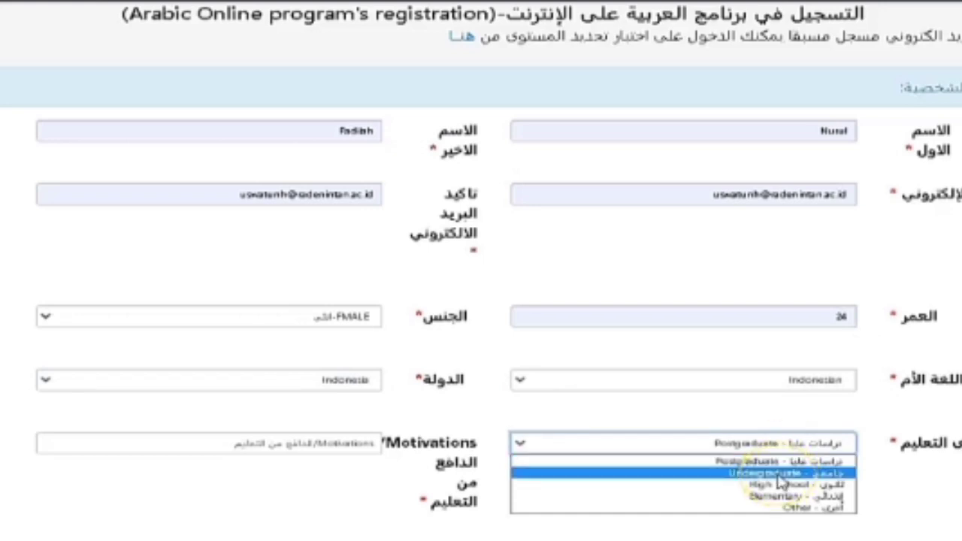
{"action": "left_click", "coordinate": [782, 473]}
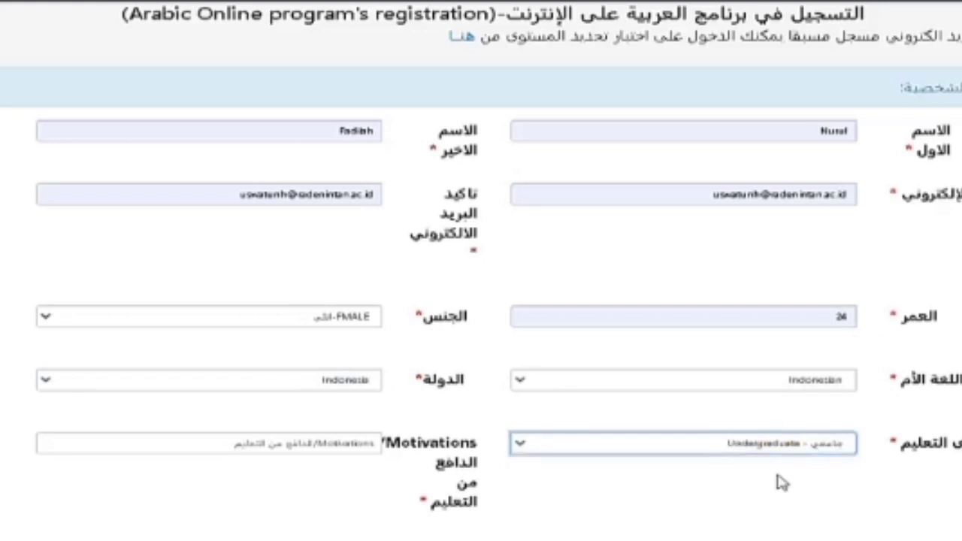
{"action": "left_click", "coordinate": [318, 442]}
{"action": "left_click", "coordinate": [225, 476]}
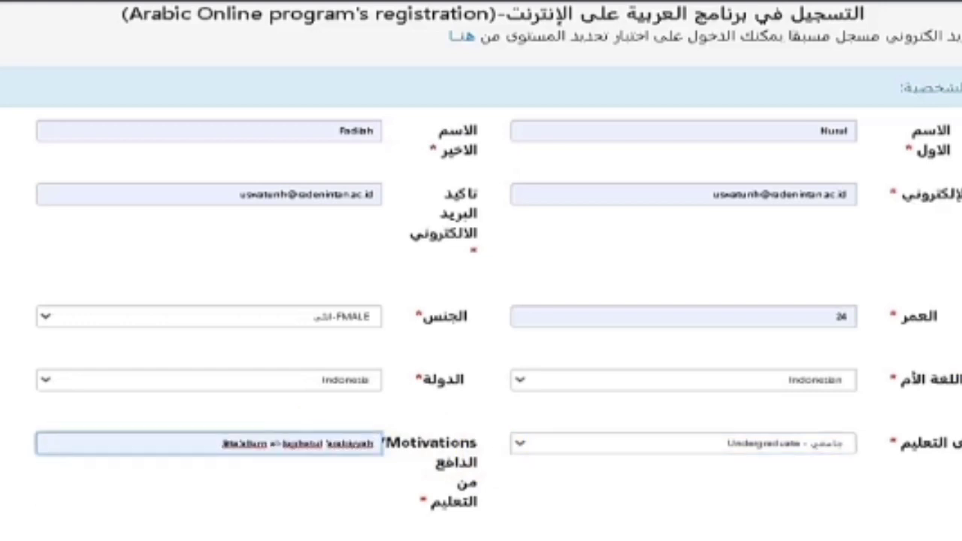
Choose 'syariah' as the major and enter the phone number
{"action": "scroll", "coordinate": [850, 431], "scroll_direction": "down", "scroll_amount": 3}
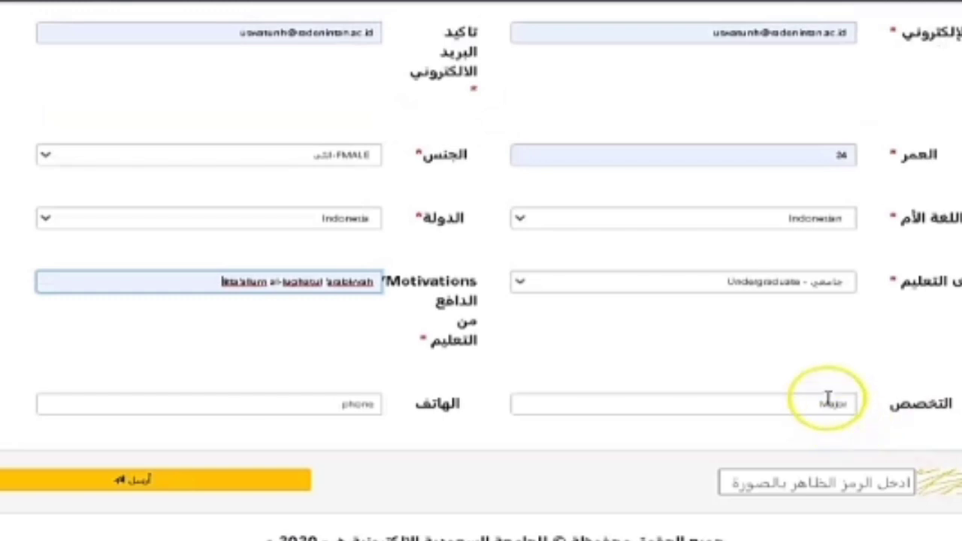
{"action": "left_click", "coordinate": [827, 399]}
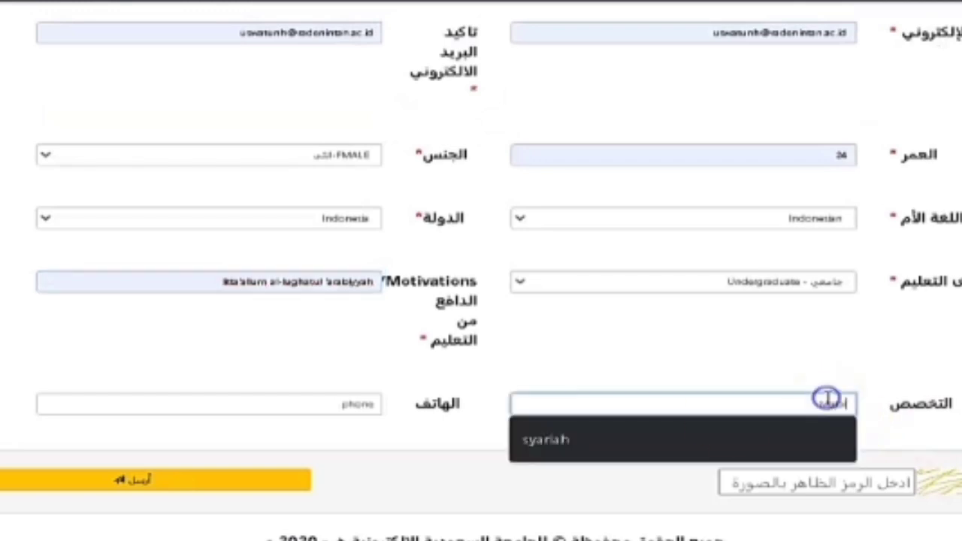
{"action": "left_click", "coordinate": [687, 443]}
{"action": "left_click", "coordinate": [340, 412]}
{"action": "type", "text": "0"}
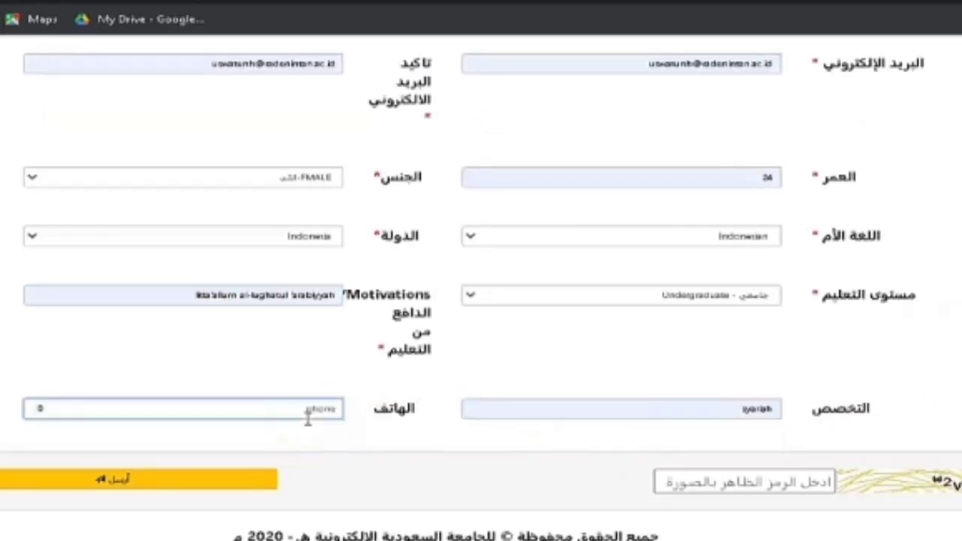
{"action": "left_click", "coordinate": [307, 419]}
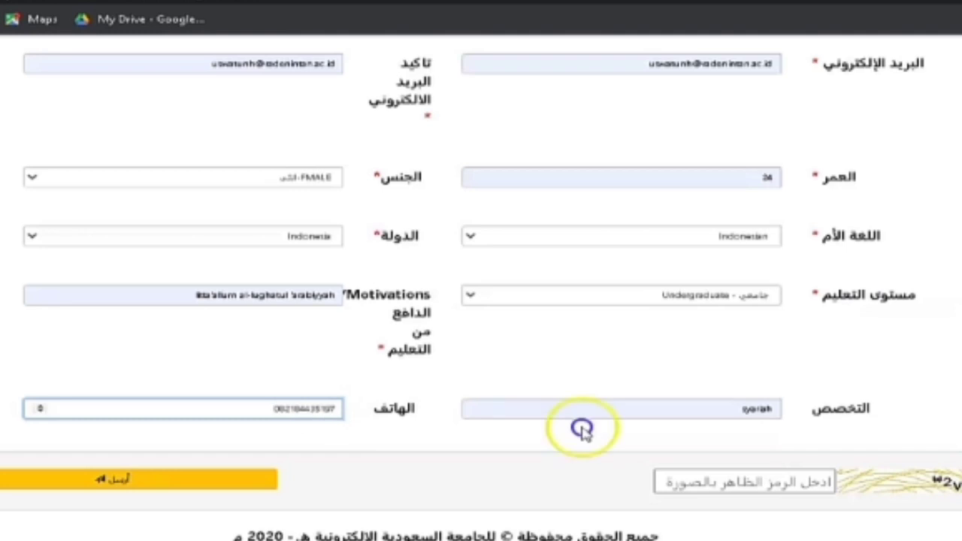
{"action": "left_click", "coordinate": [712, 480]}
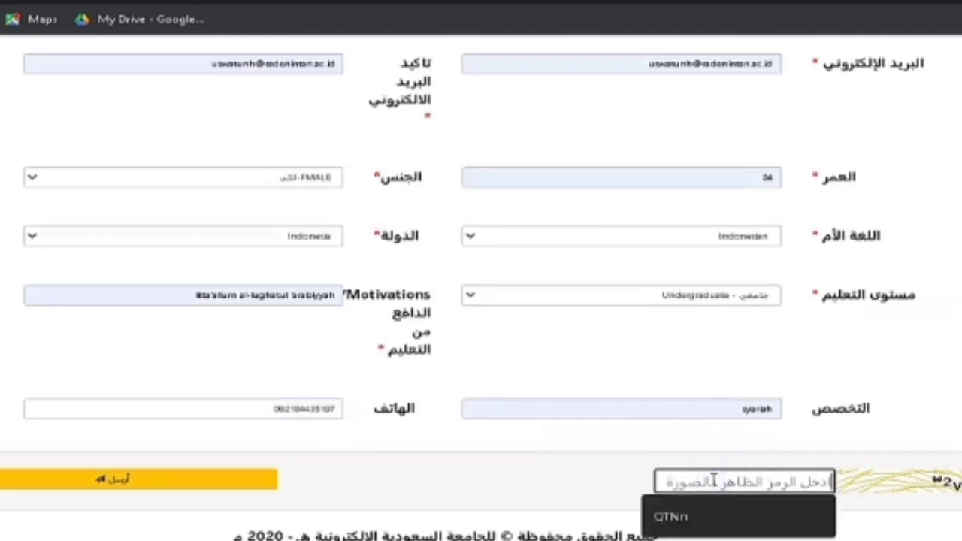
Type the code shown in the captcha image and submit with the yellow button
{"action": "type", "text": "w"}
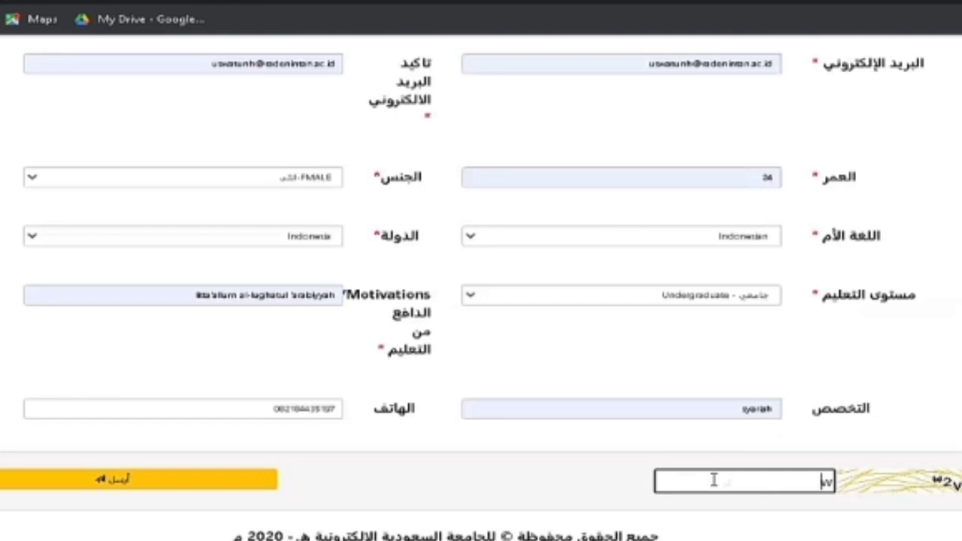
{"action": "type", "text": "2v0"}
{"action": "left_click", "coordinate": [213, 475]}
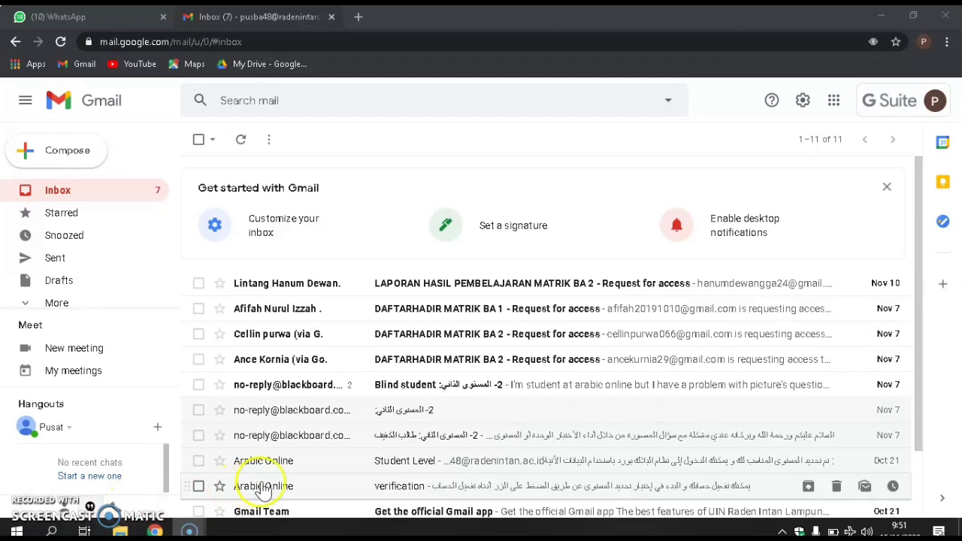
Open Arabic Online's 'verification' email and use its orange activate-account button
{"action": "left_click", "coordinate": [417, 488]}
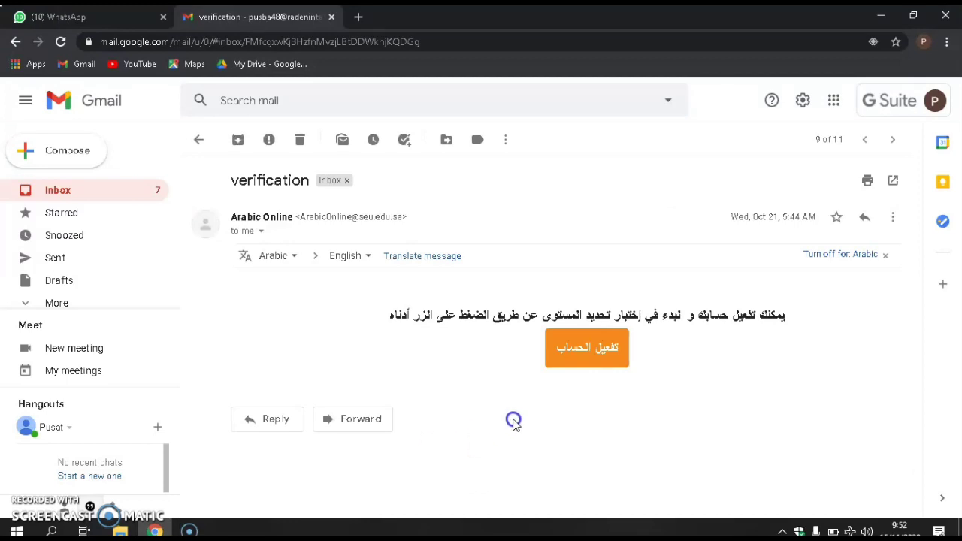
{"action": "left_click", "coordinate": [593, 367]}
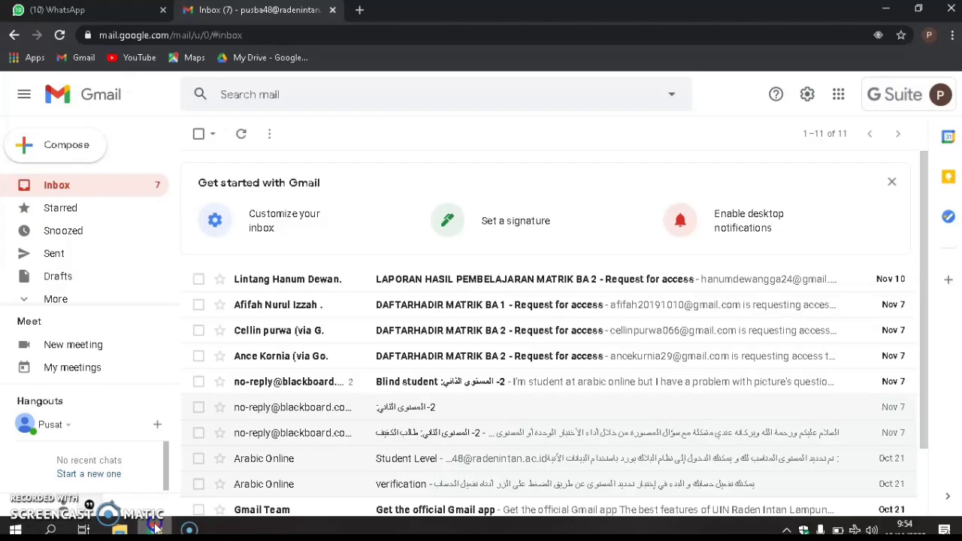
Back out of the Blackboard email and open Arabic Online's 'Student Level' email
{"action": "left_click", "coordinate": [360, 399]}
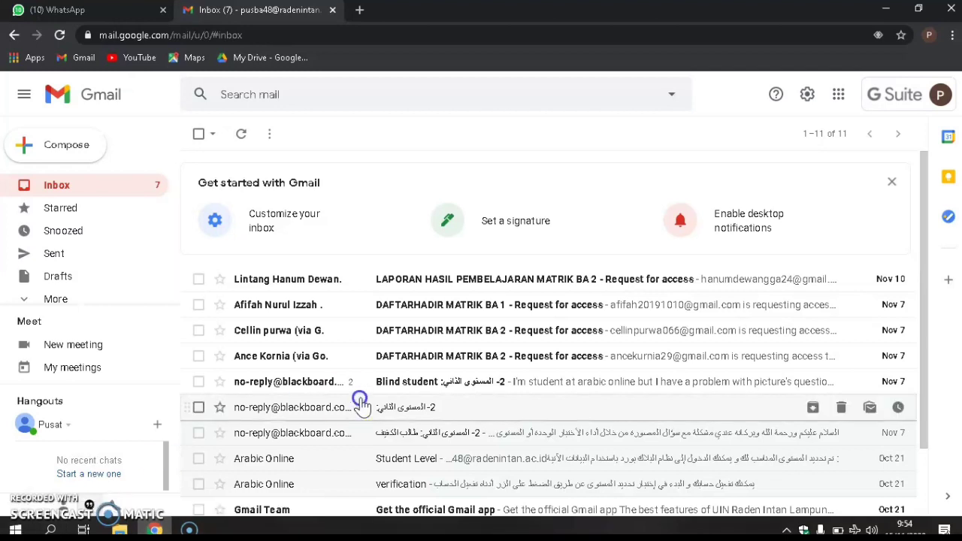
{"action": "left_click", "coordinate": [386, 409]}
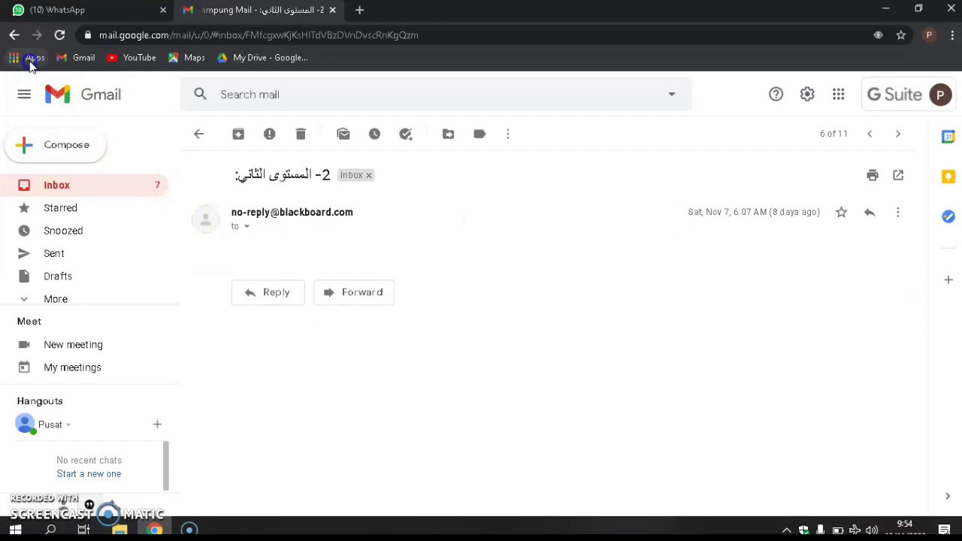
{"action": "left_click", "coordinate": [26, 182]}
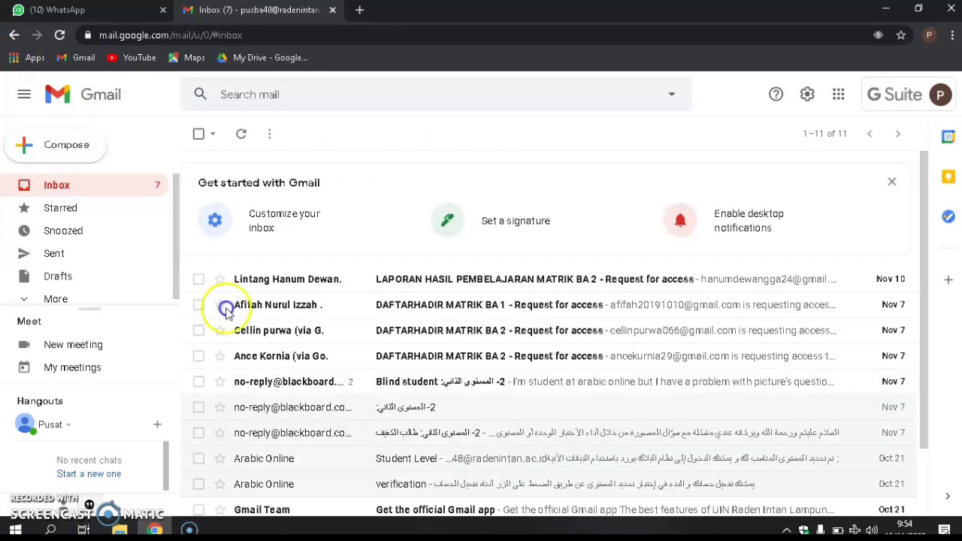
{"action": "left_click", "coordinate": [418, 461]}
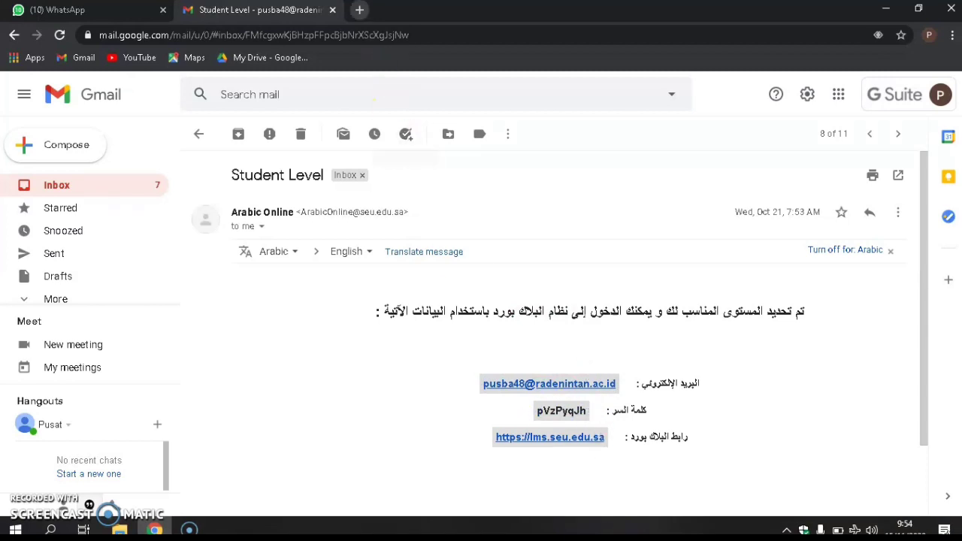
In a new tab, go to arabic.seu.edu.sa by typing 'ara' and accepting the suggestion
{"action": "left_click", "coordinate": [359, 10]}
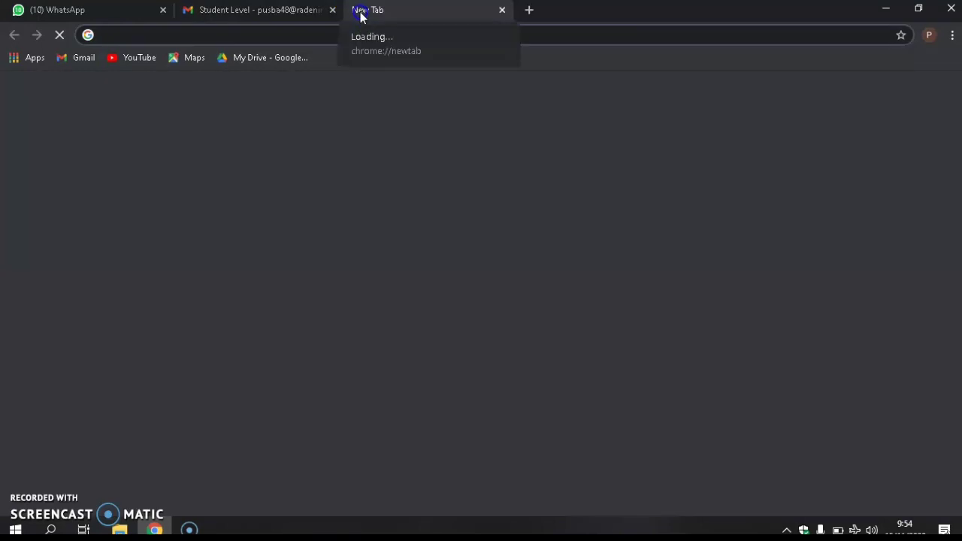
{"action": "left_click", "coordinate": [334, 38]}
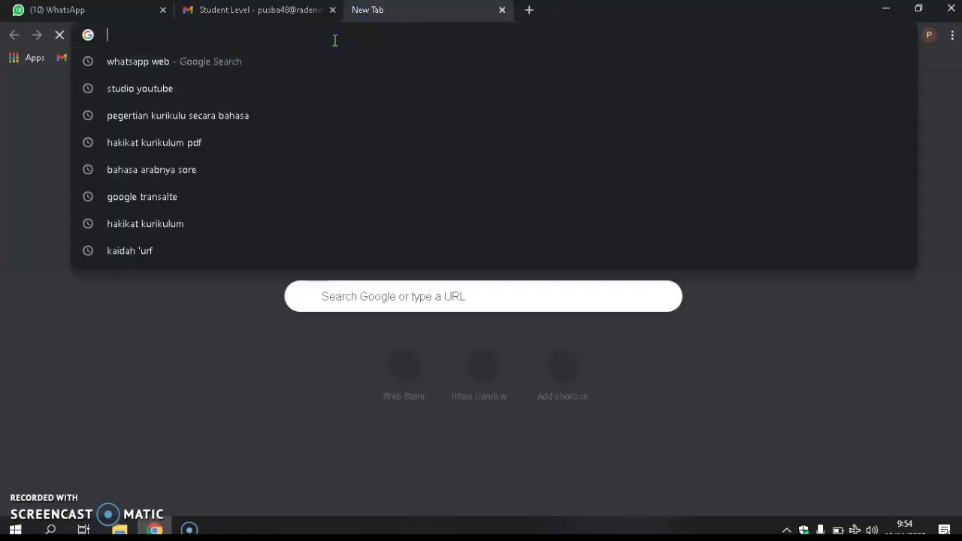
{"action": "type", "text": "arabic.seu.edu.sa"}
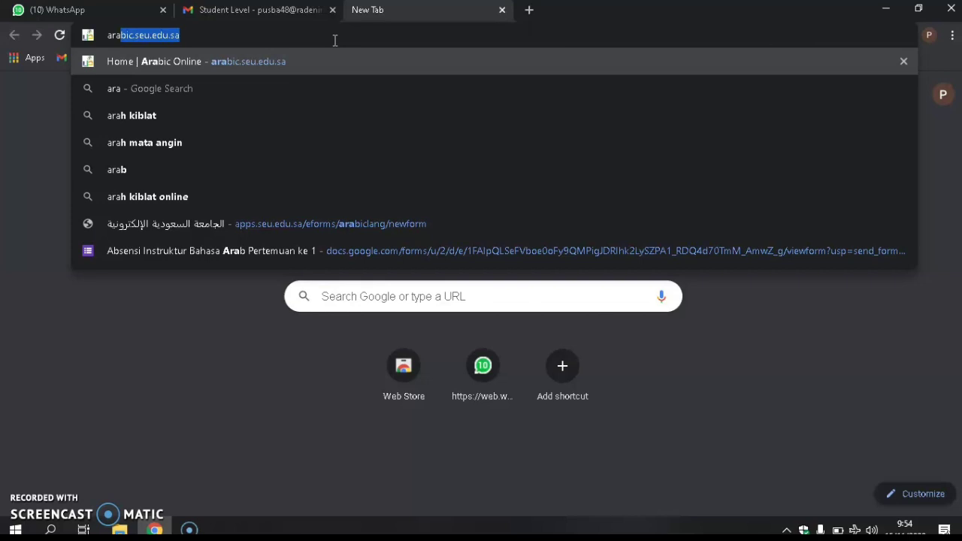
{"action": "key", "text": "Return"}
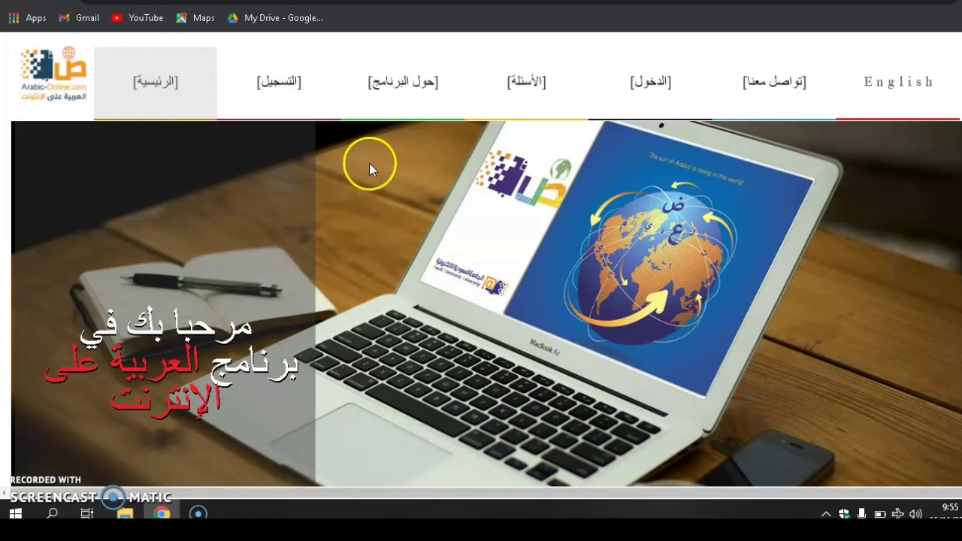
Follow the الدخول (Login) link to reach the Blackboard Learn sign-in page
{"action": "left_click", "coordinate": [652, 77]}
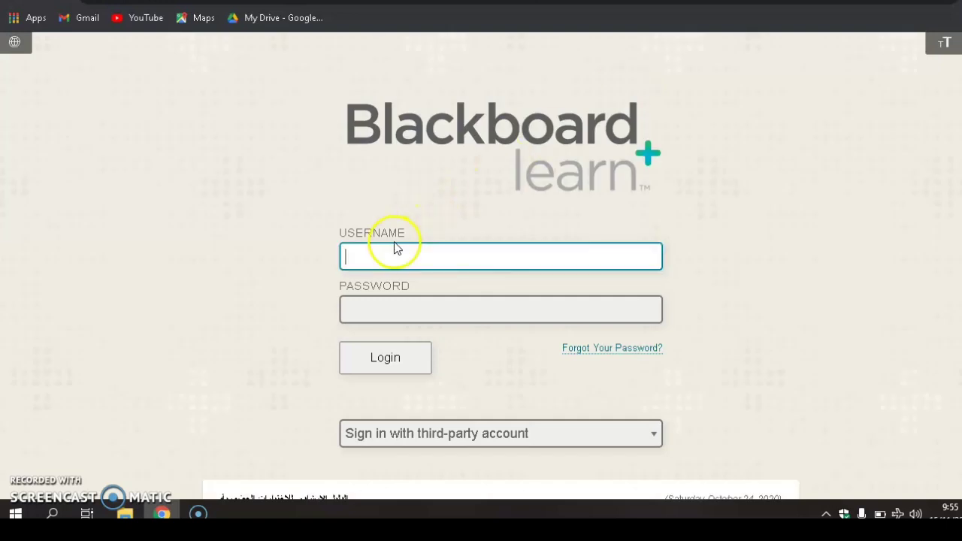
Copy the account e-mail from the Student Level message into Blackboard's Username field, then select the password in the email
{"action": "left_click", "coordinate": [202, 3]}
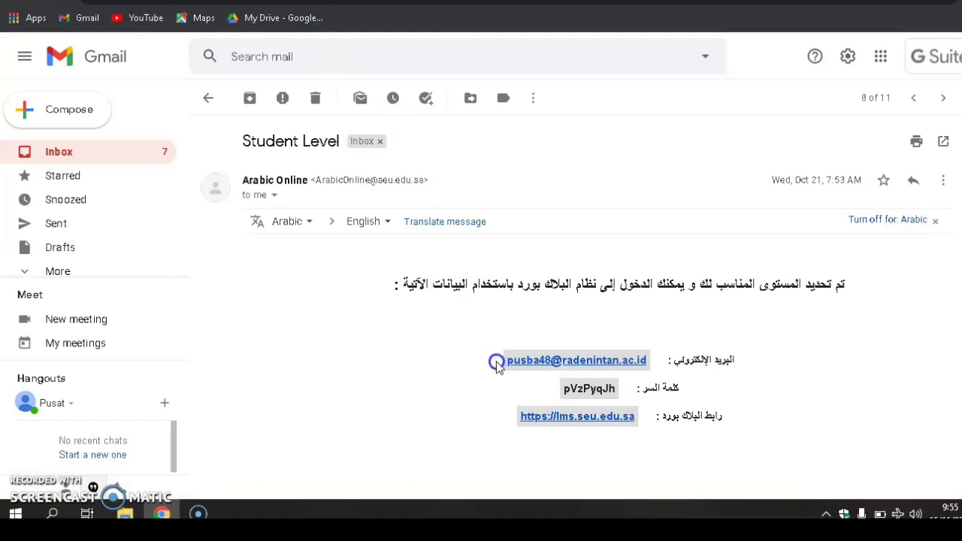
{"action": "left_click_drag", "start_coordinate": [504, 361], "coordinate": [651, 370]}
{"action": "key", "text": "ctrl+c"}
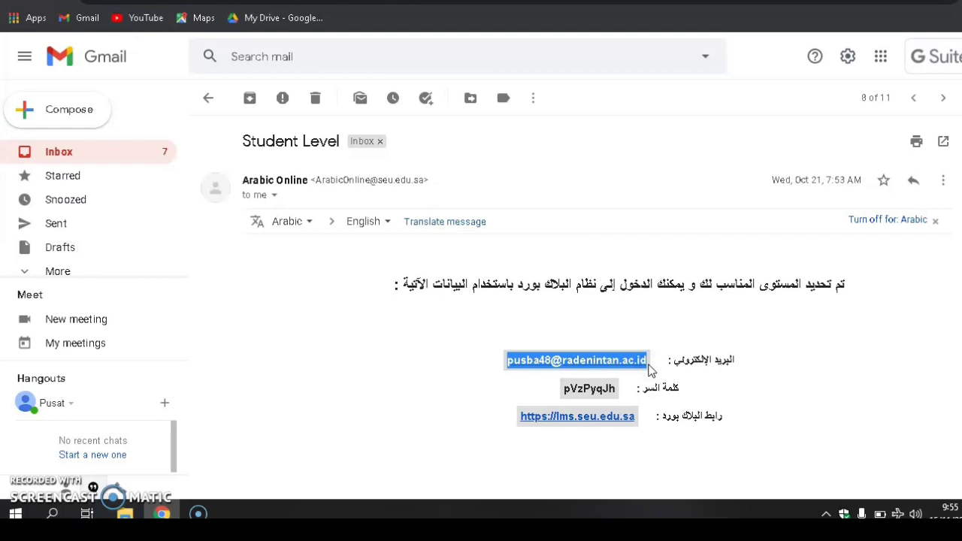
{"action": "left_click", "coordinate": [419, 5]}
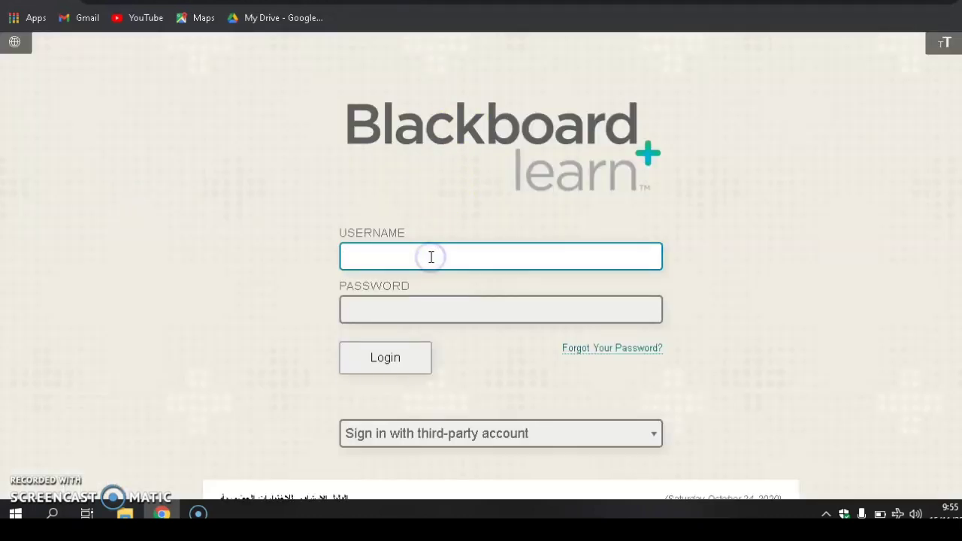
{"action": "key", "text": "ctrl+v"}
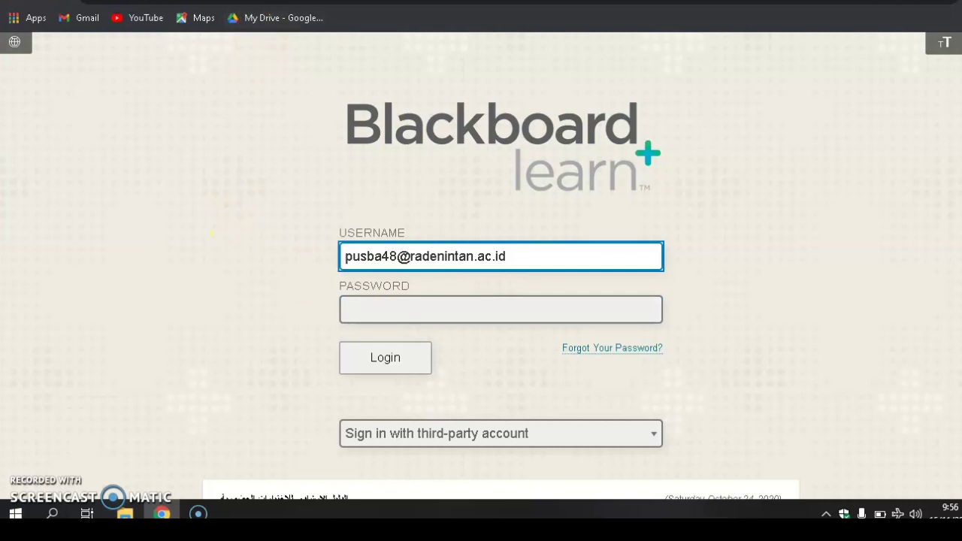
{"action": "key", "text": "ctrl+Tab"}
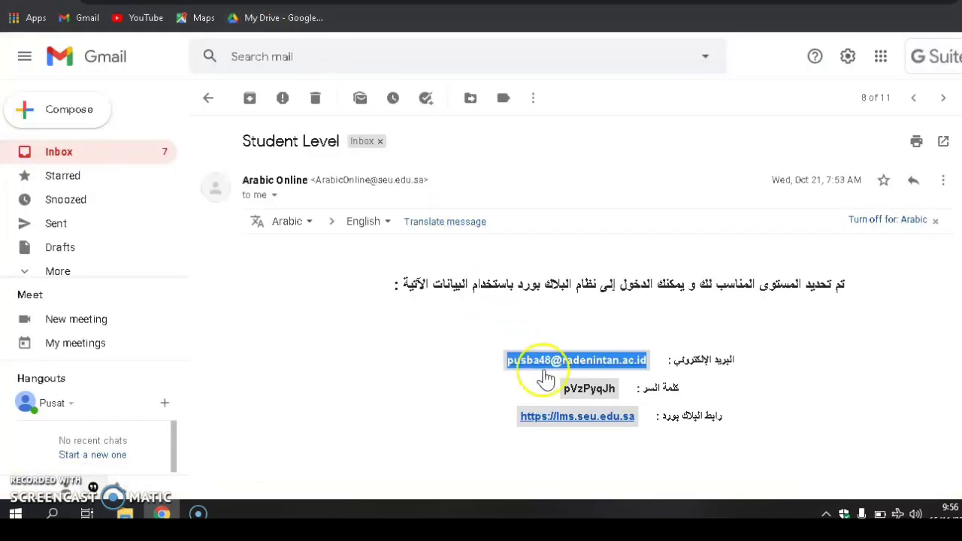
{"action": "left_click_drag", "start_coordinate": [562, 389], "coordinate": [617, 389]}
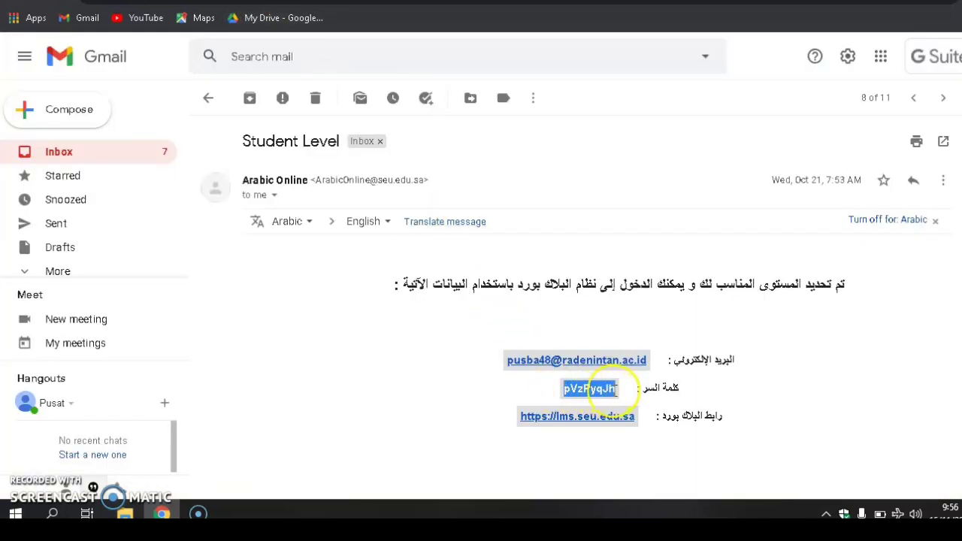